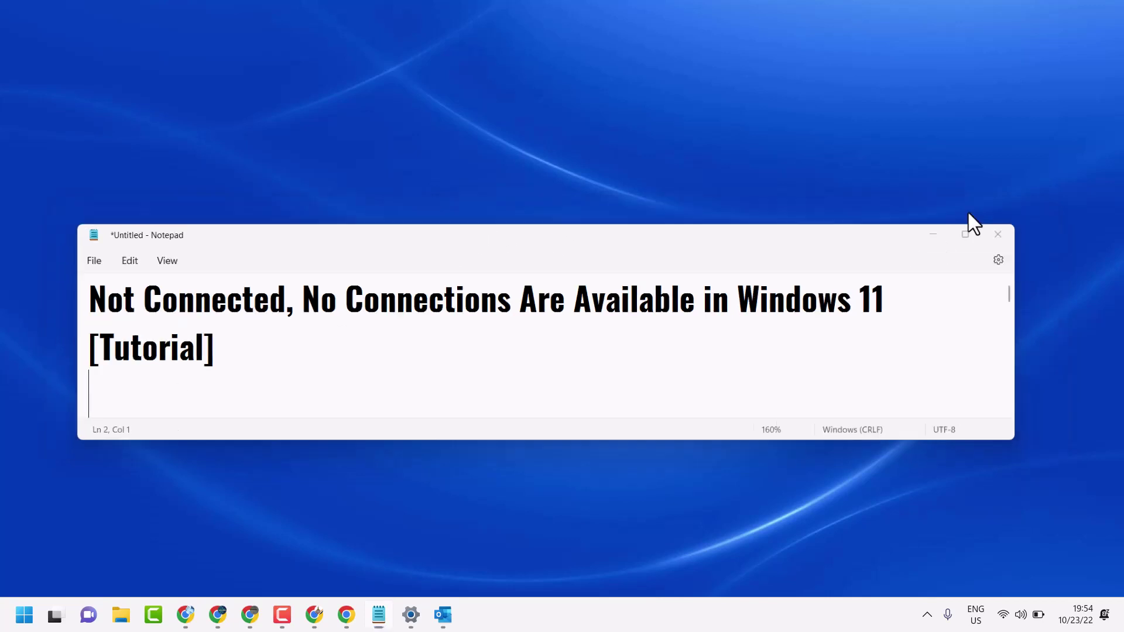
Minimize the Notepad tutorial title note to reveal the desktop
{"action": "left_click", "coordinate": [966, 212]}
Launch Settings from Start and go to the Network & internet page
{"action": "left_click", "coordinate": [24, 615]}
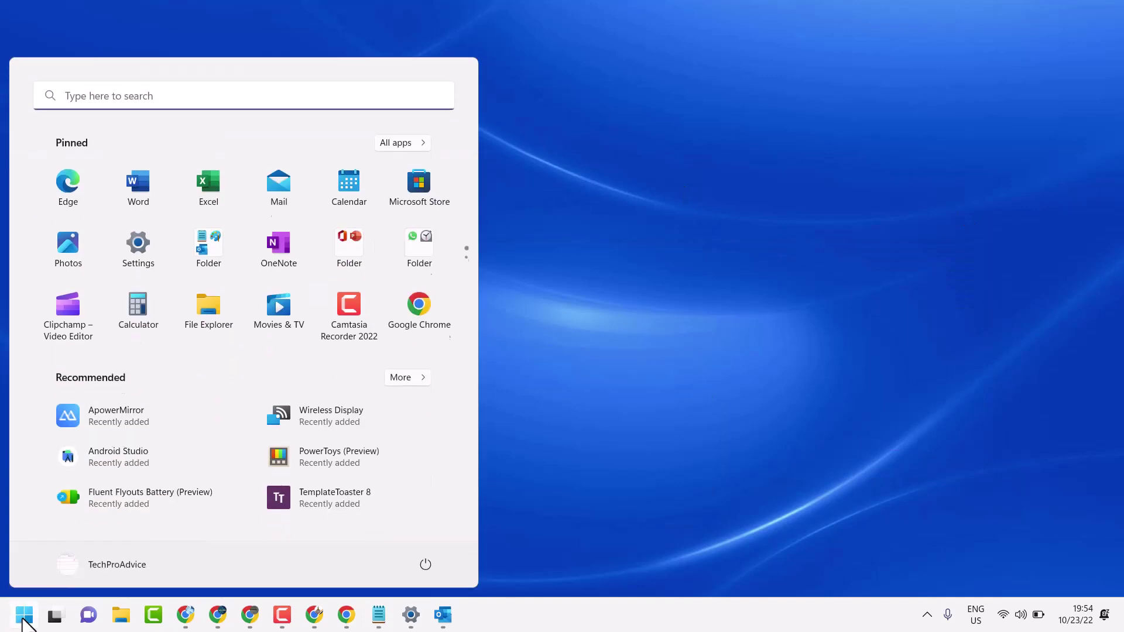
{"action": "left_click", "coordinate": [144, 245]}
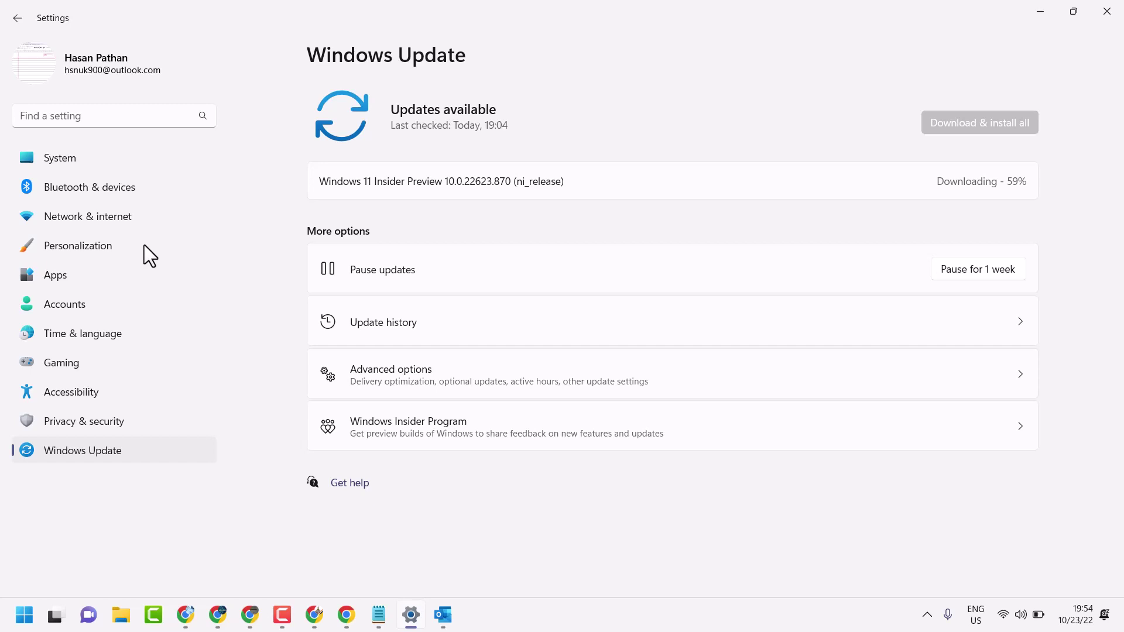
{"action": "left_click", "coordinate": [103, 223]}
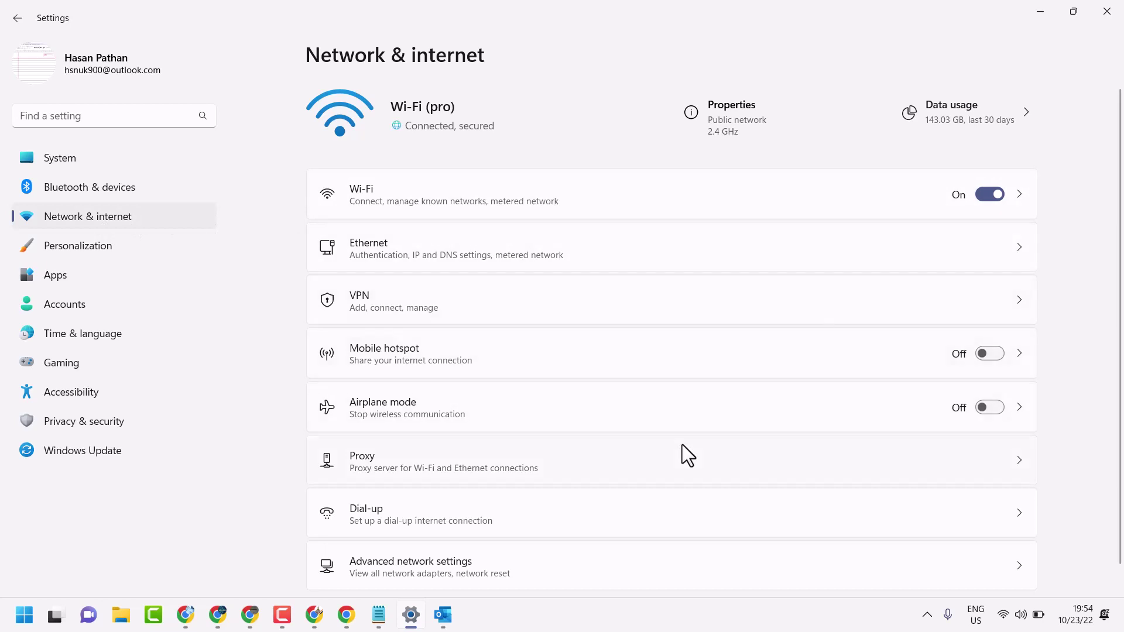
{"action": "scroll", "coordinate": [668, 444], "scroll_direction": "down", "scroll_amount": 1}
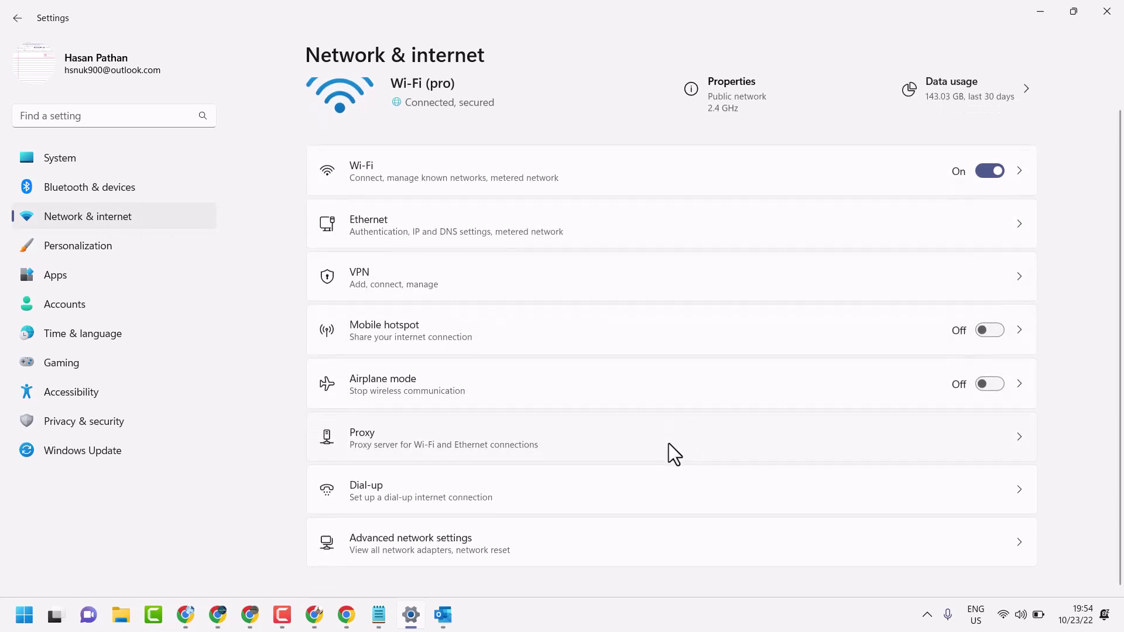
View Network reset under Advanced network settings, then close the Settings window
{"action": "left_click", "coordinate": [436, 539]}
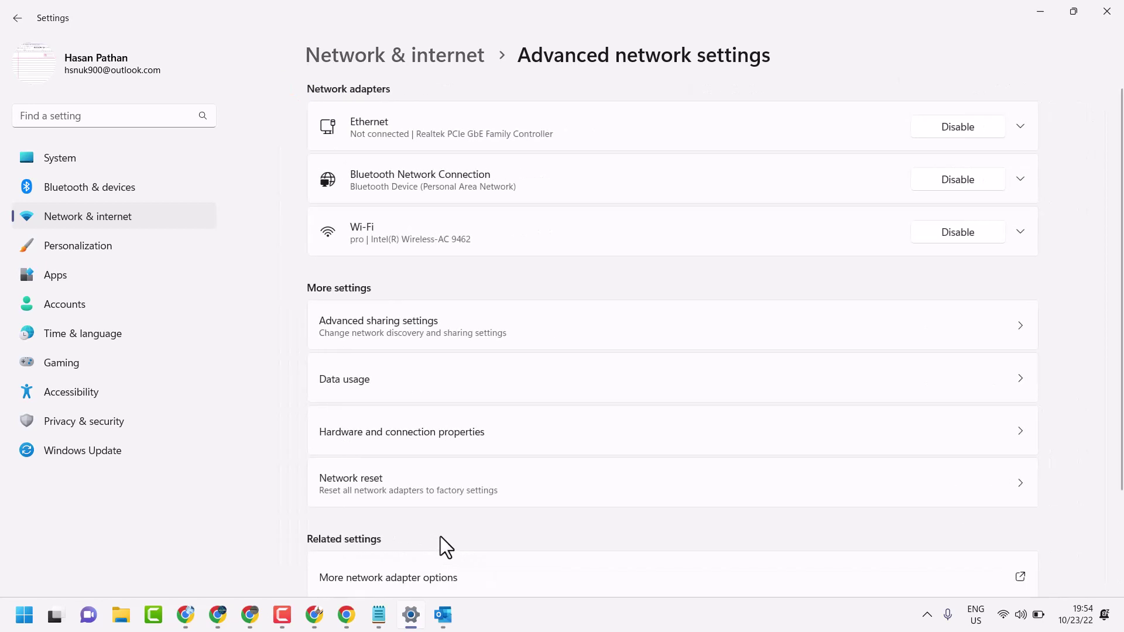
{"action": "scroll", "coordinate": [508, 486], "scroll_direction": "down", "scroll_amount": 2}
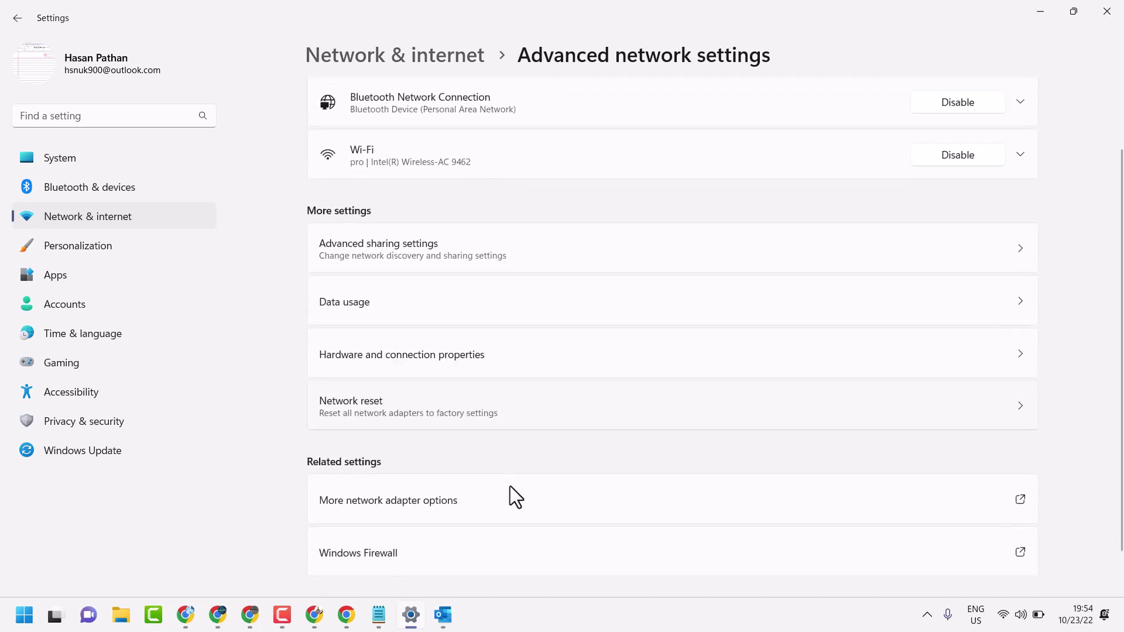
{"action": "left_click", "coordinate": [435, 409]}
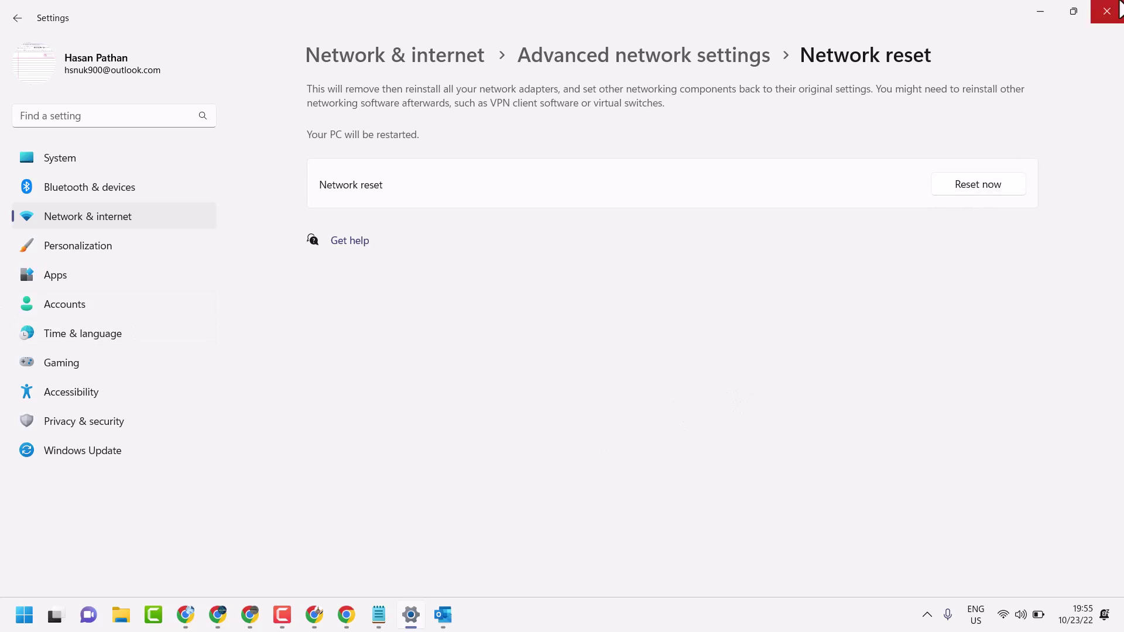
{"action": "left_click", "coordinate": [1121, 9]}
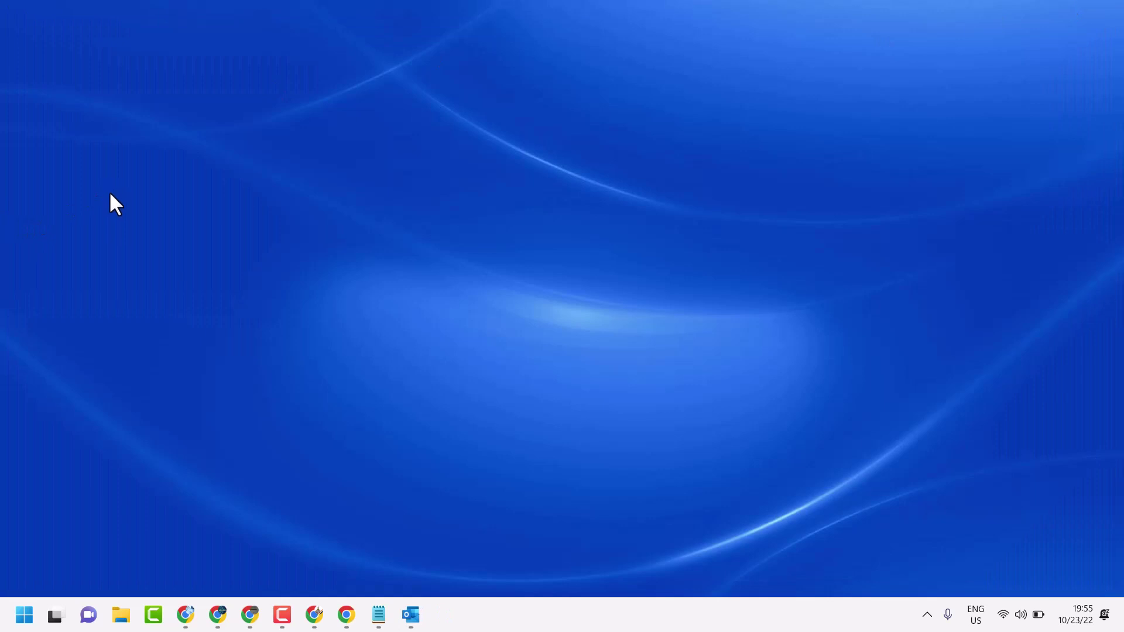
Search Start for cmd and run Command Prompt as administrator
{"action": "left_click", "coordinate": [24, 615]}
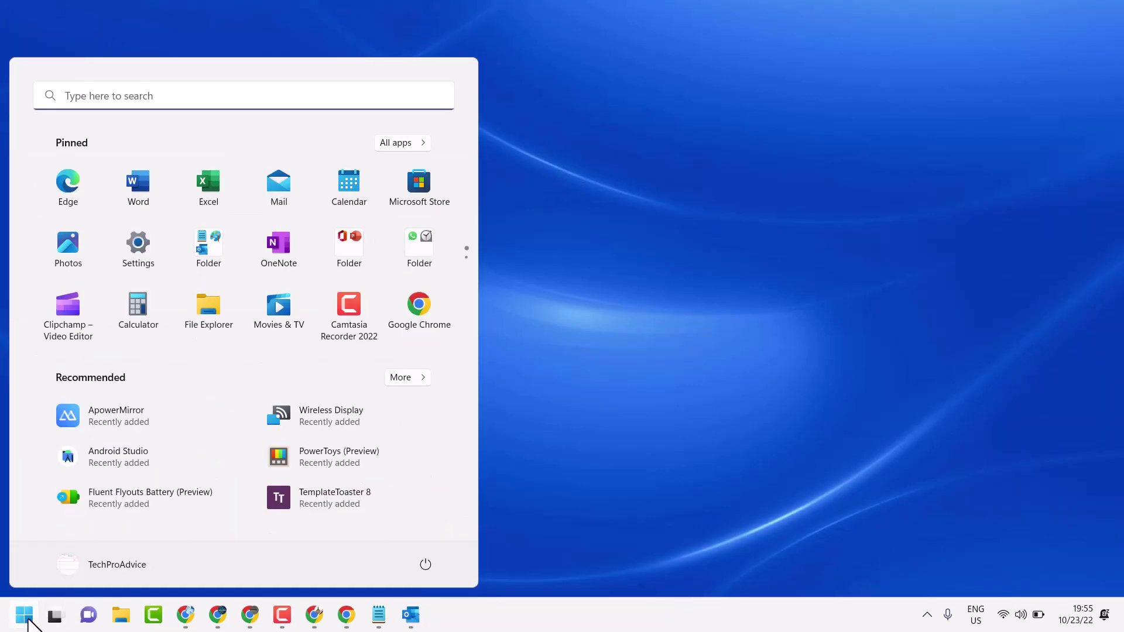
{"action": "left_click", "coordinate": [137, 94]}
{"action": "type", "text": "c"}
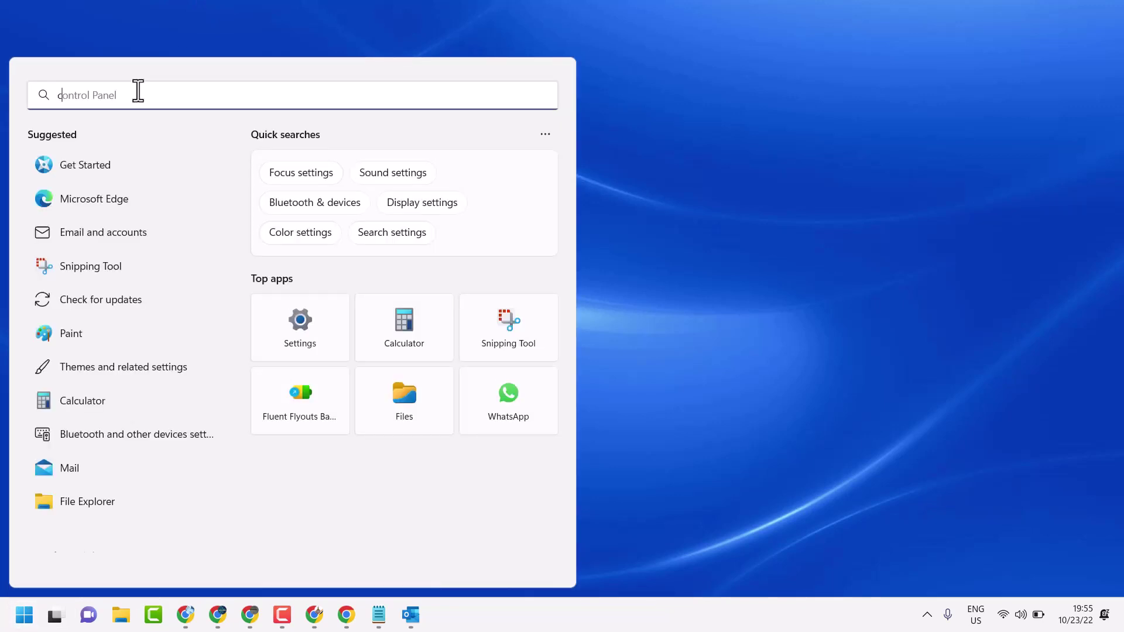
{"action": "type", "text": "md"}
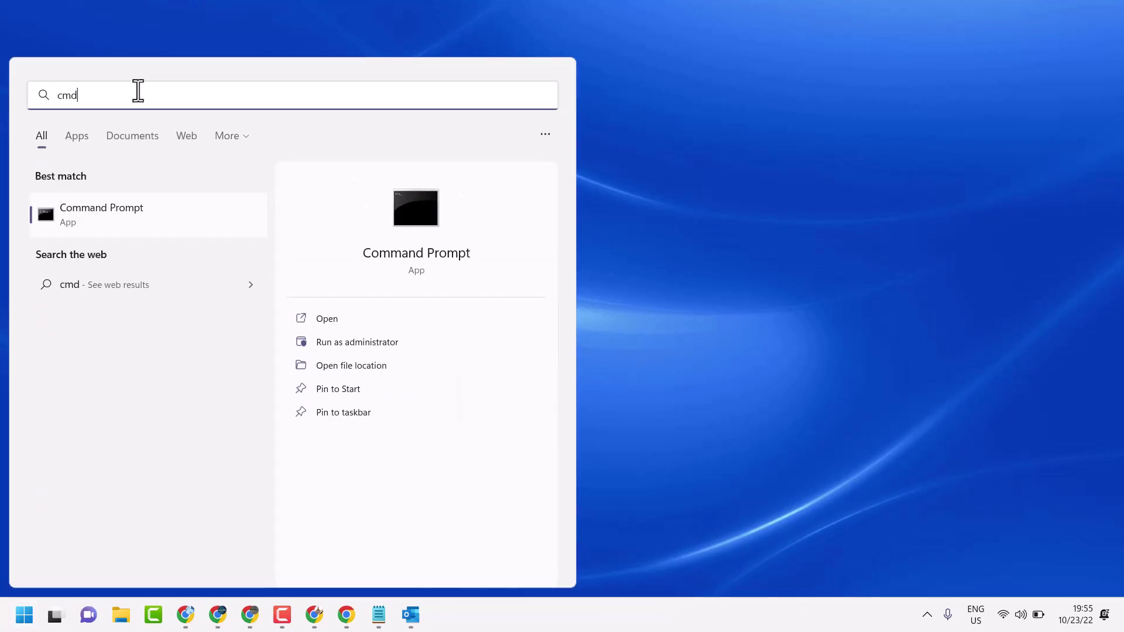
{"action": "right_click", "coordinate": [121, 216]}
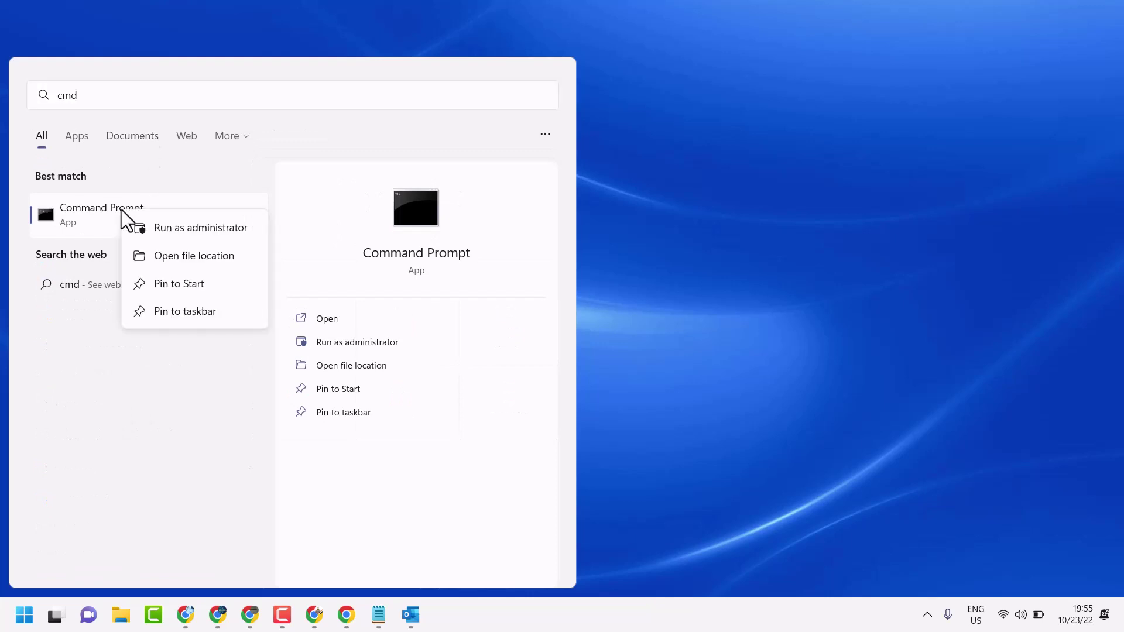
{"action": "left_click", "coordinate": [218, 229]}
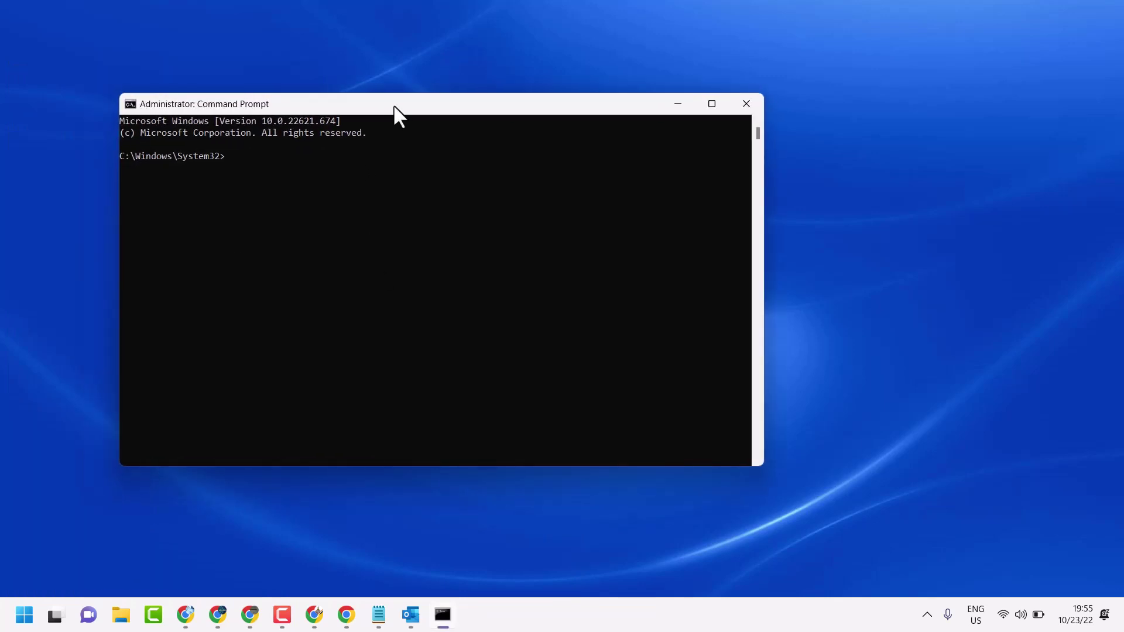
Run ipconfig /flushdns at the admin prompt to clear the DNS resolver cache
{"action": "left_click_drag", "start_coordinate": [394, 105], "coordinate": [401, 105]}
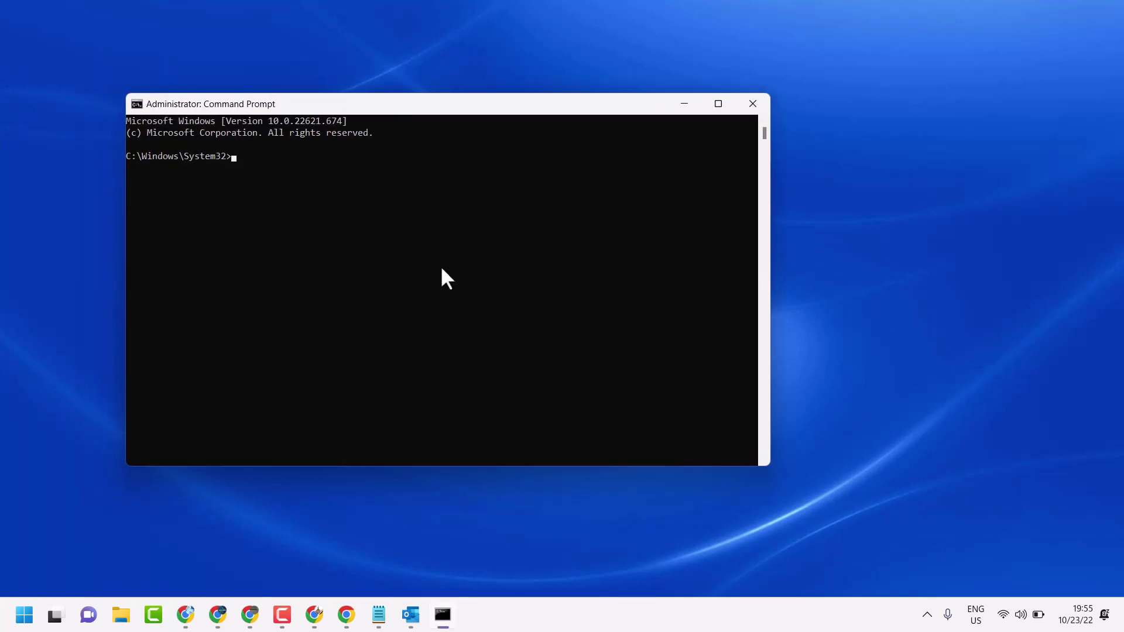
{"action": "type", "text": "ipco"}
{"action": "type", "text": "nf"}
{"action": "type", "text": "ig /"}
{"action": "type", "text": "fl"}
{"action": "type", "text": "ushd"}
{"action": "type", "text": "ns"}
{"action": "key", "text": "Return"}
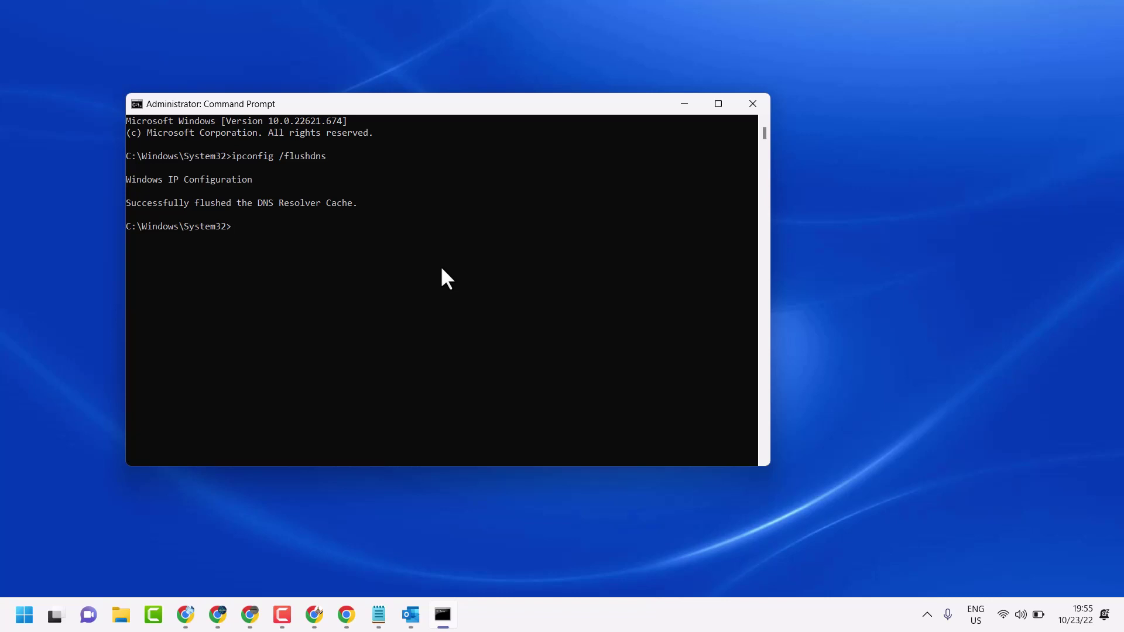
{"action": "type", "text": "n"}
{"action": "type", "text": "etsh "}
{"action": "type", "text": "w"}
{"action": "type", "text": "ins"}
{"action": "type", "text": "ock "}
{"action": "type", "text": "rese"}
{"action": "type", "text": "t"}
Run netsh winsock reset, close the console, then open and dismiss Start's power menu
{"action": "key", "text": "Return"}
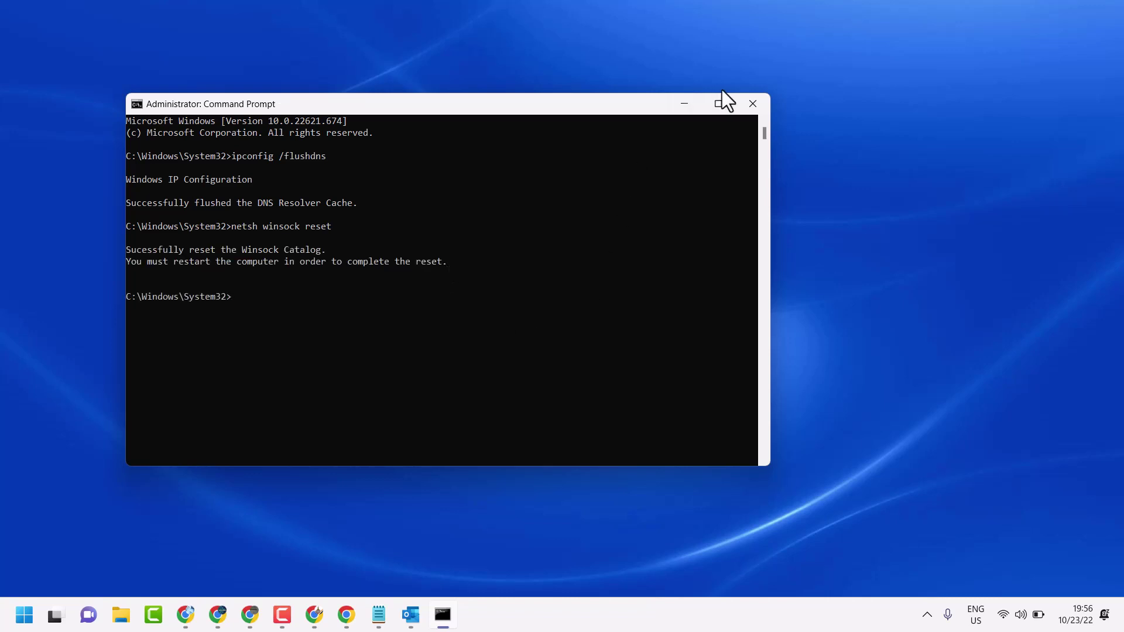
{"action": "left_click", "coordinate": [750, 106]}
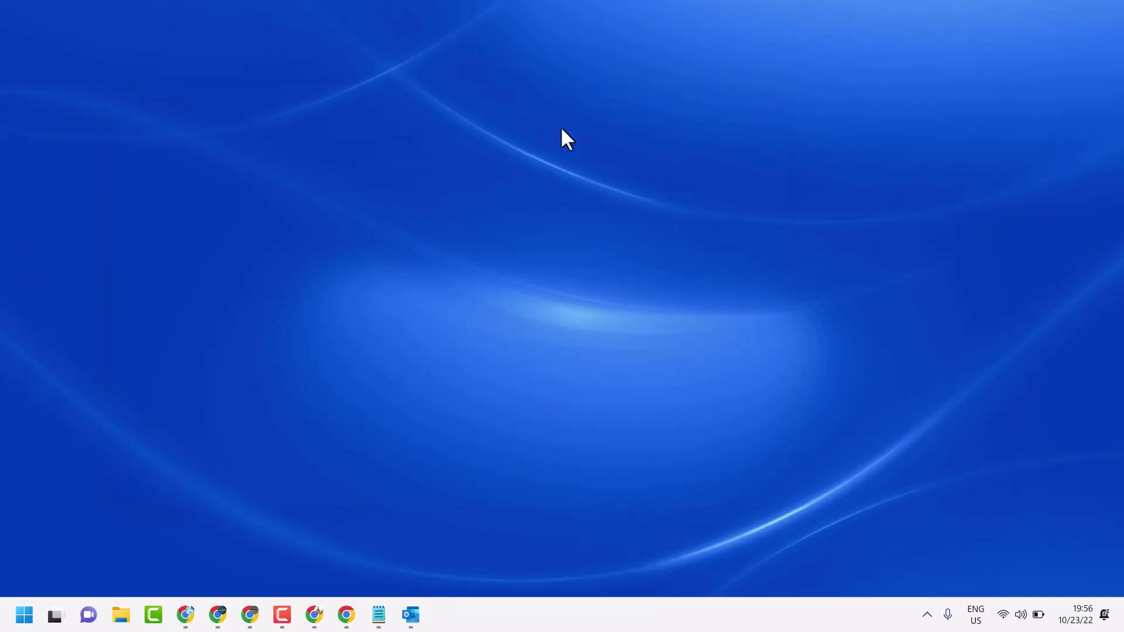
{"action": "left_click", "coordinate": [24, 614]}
{"action": "left_click", "coordinate": [424, 564]}
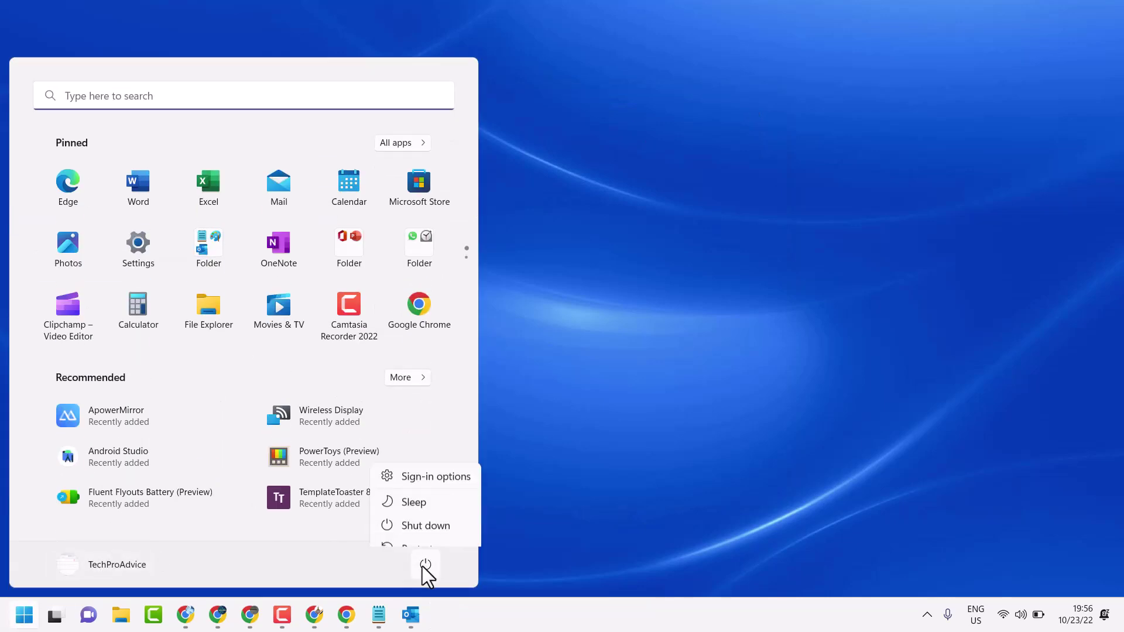
{"action": "key", "text": "Escape"}
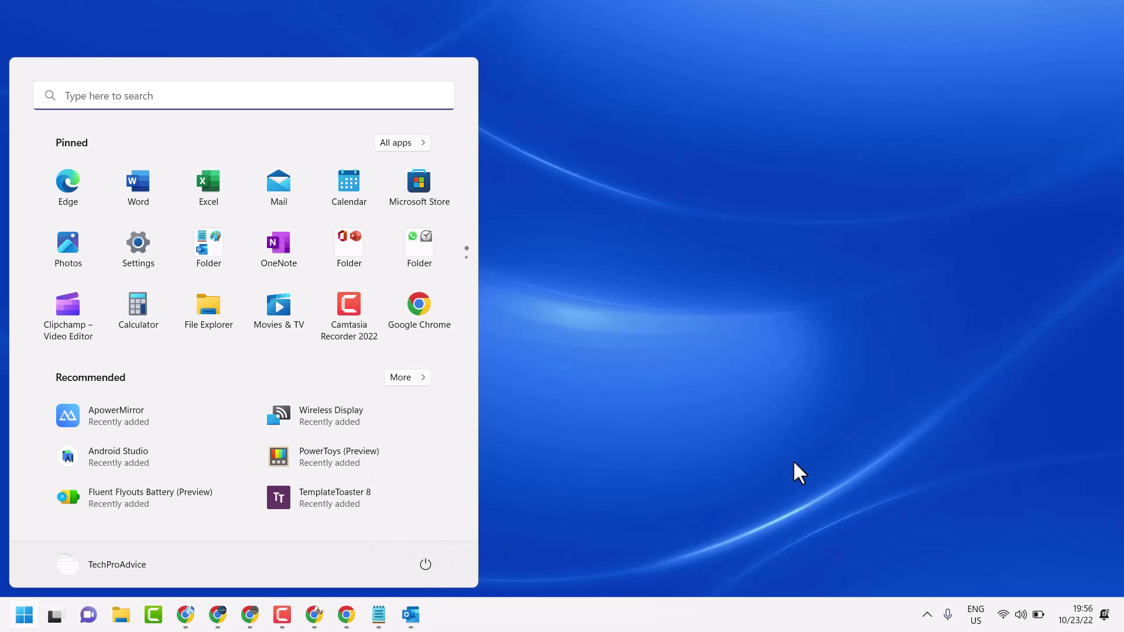
{"action": "left_click", "coordinate": [792, 458]}
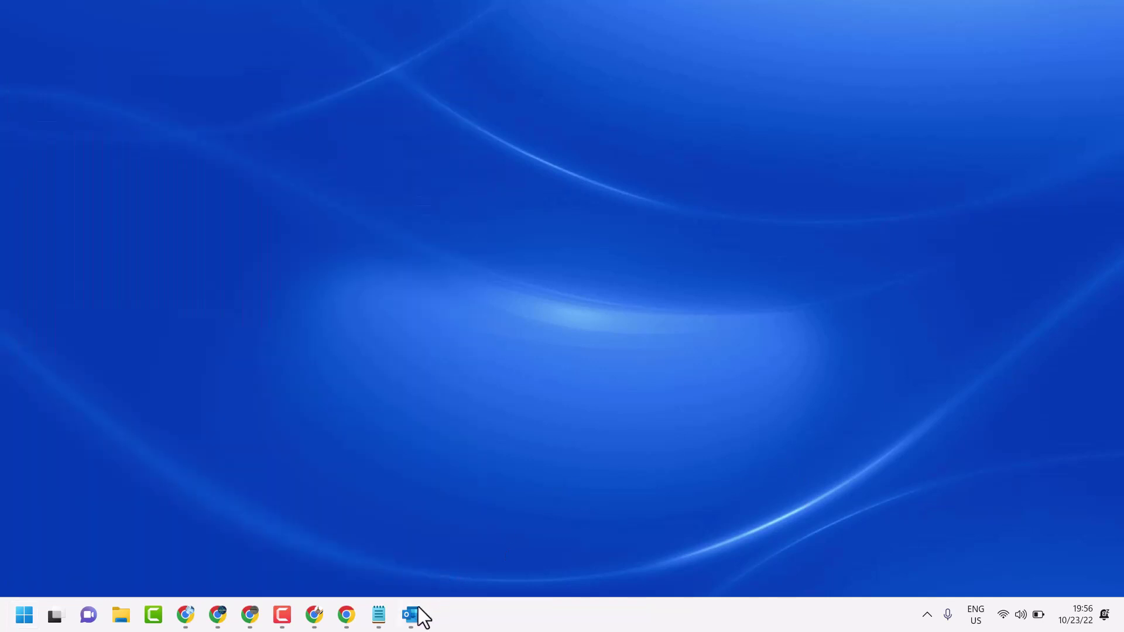
Restore Notepad from the taskbar, showing the 'Not Connected' tutorial title card
{"action": "left_click", "coordinate": [379, 614]}
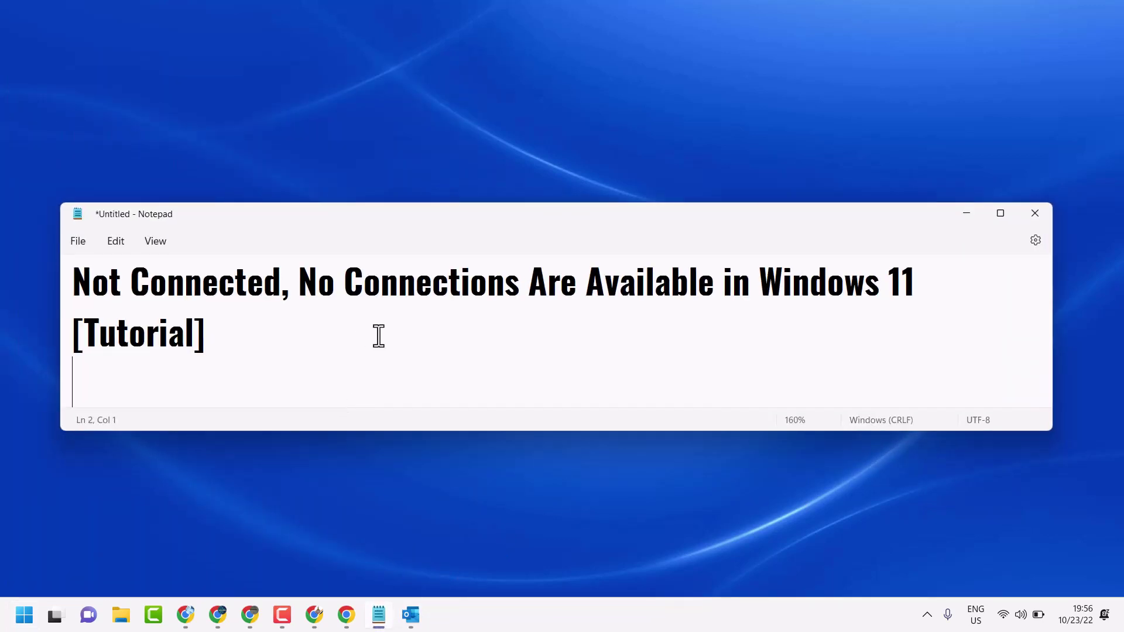